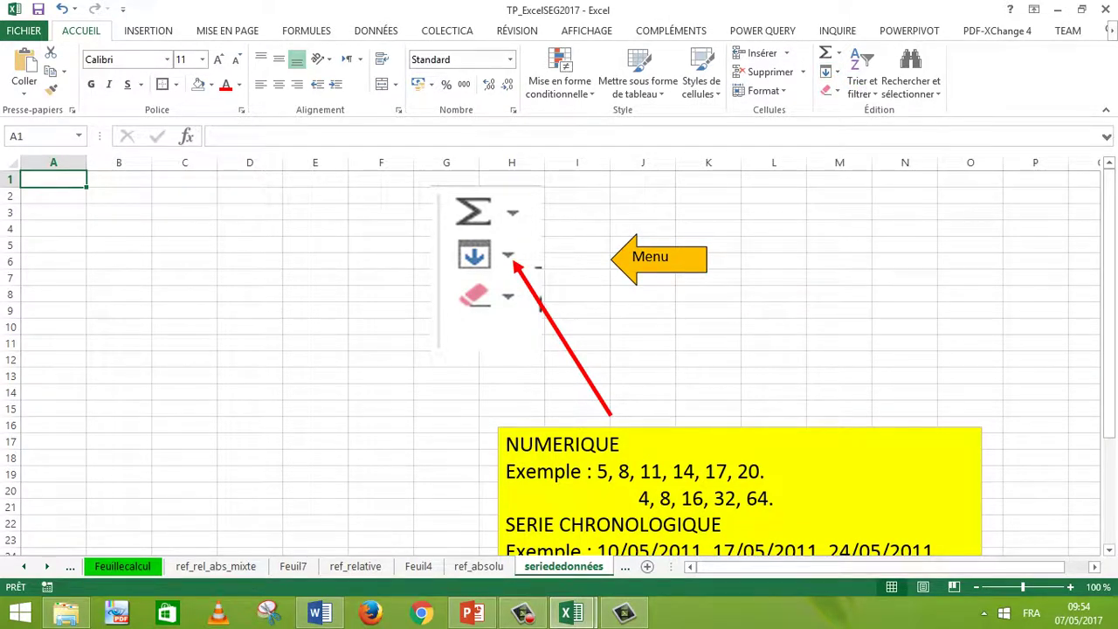
Step: Enter 1 in cell B3 as the starting value of a number series
left_click(119, 212)
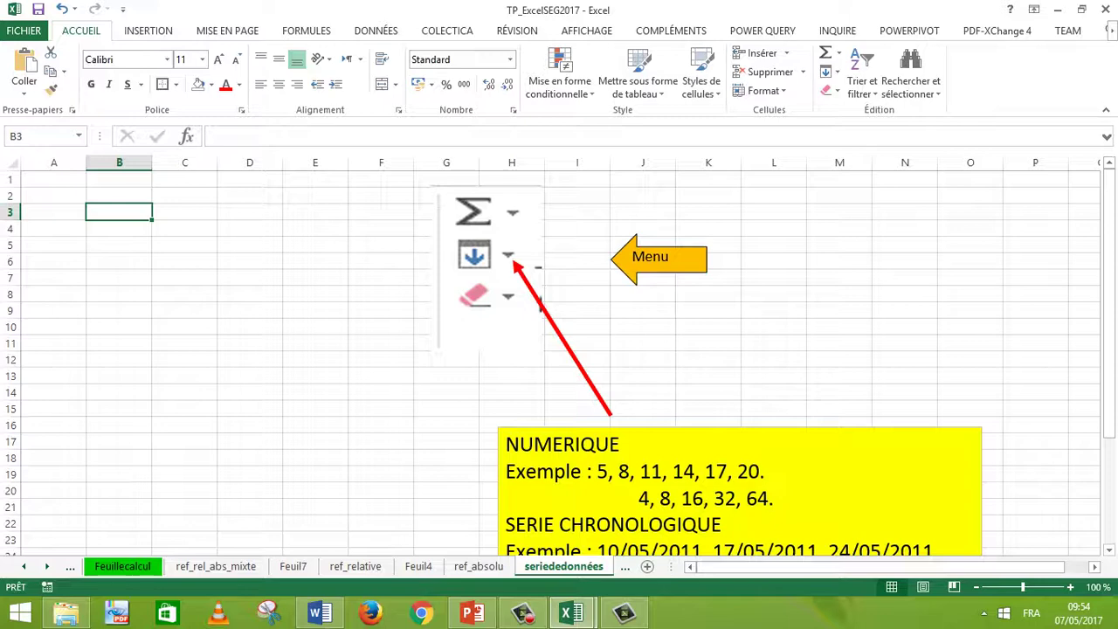
left_click_drag(119, 212, 119, 523)
type("1")
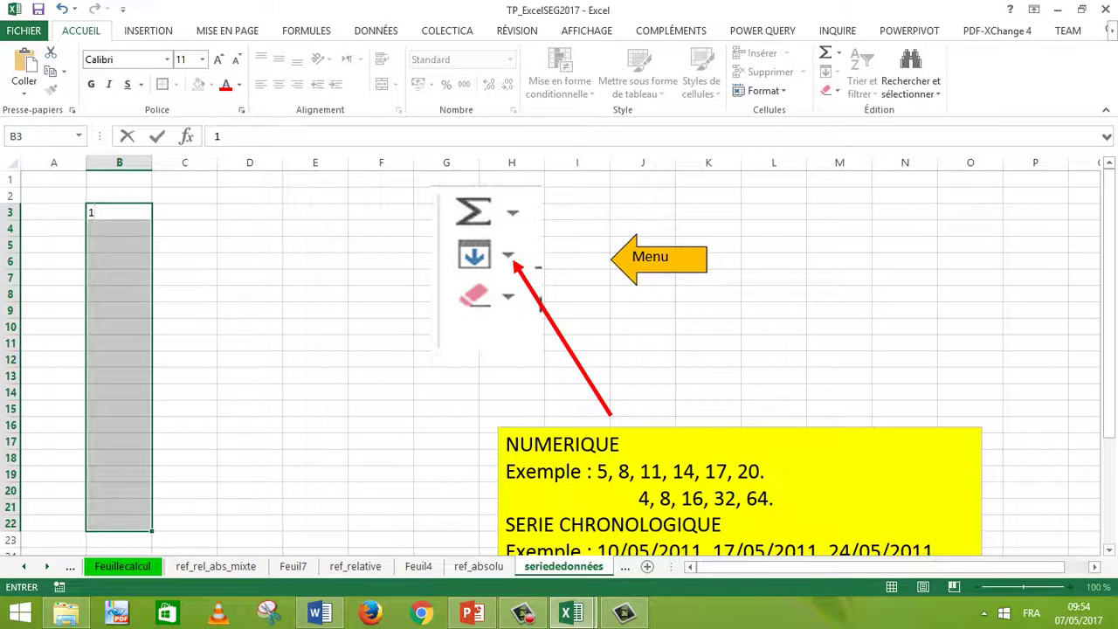
left_click(184, 295)
Step: Fill B3:B21 with a linear column series using a step value of 2 and a last value of 21
left_click_drag(119, 213, 119, 507)
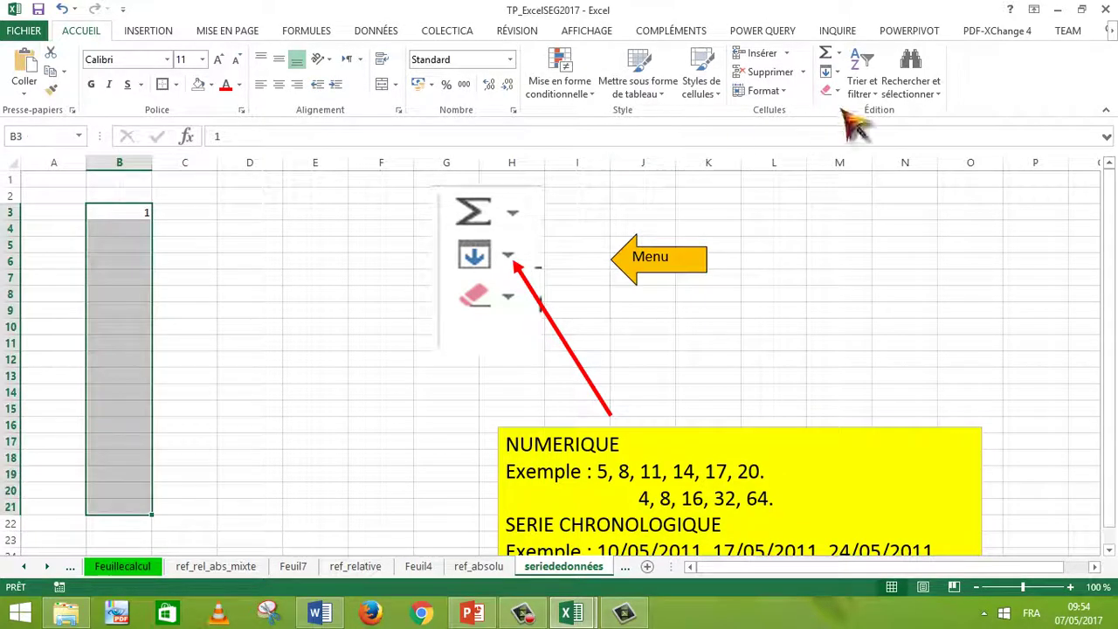
left_click(841, 73)
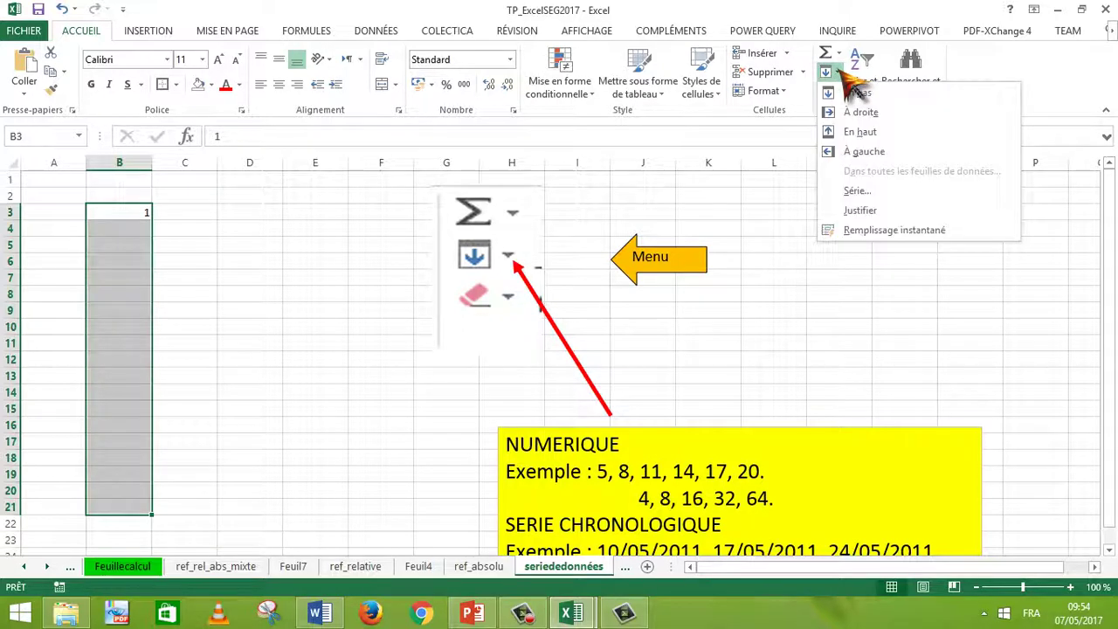
left_click(857, 191)
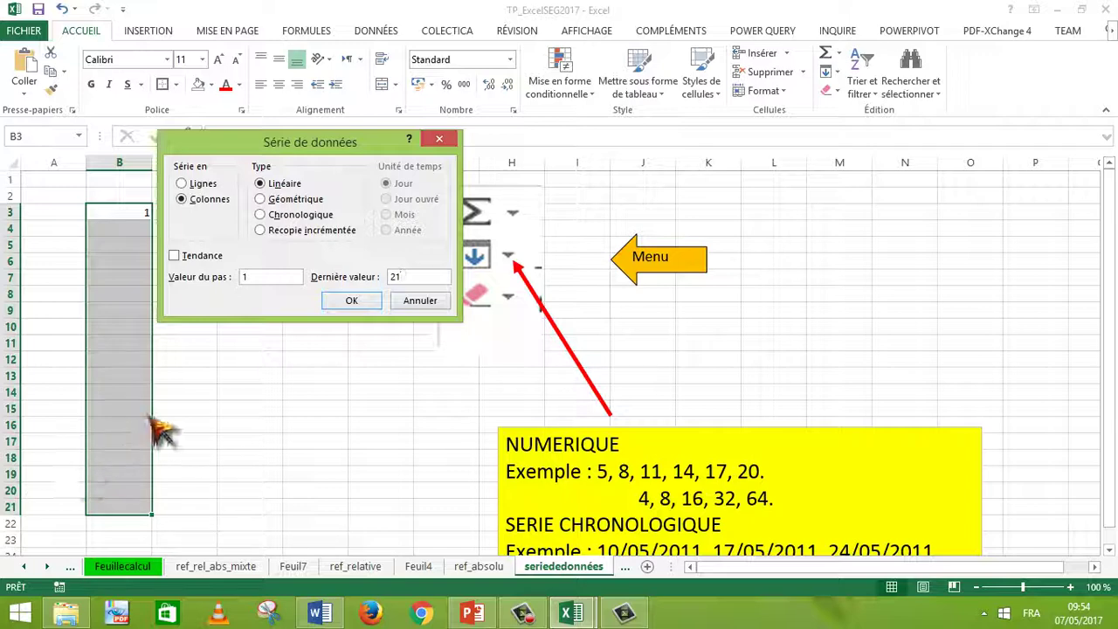
left_click(245, 276)
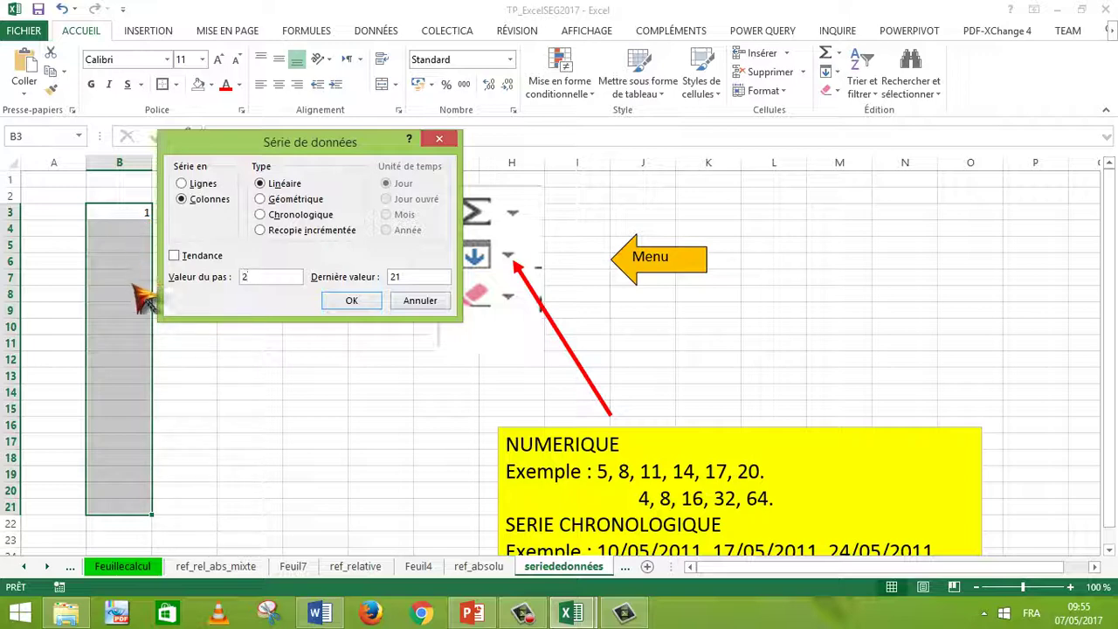
left_click(367, 303)
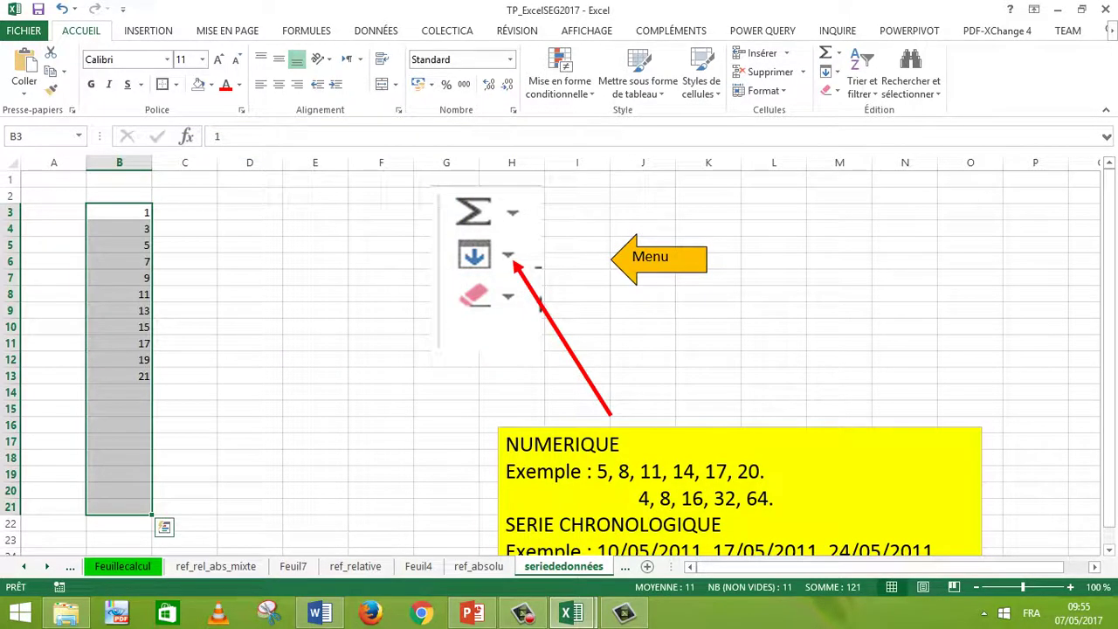
left_click(184, 377)
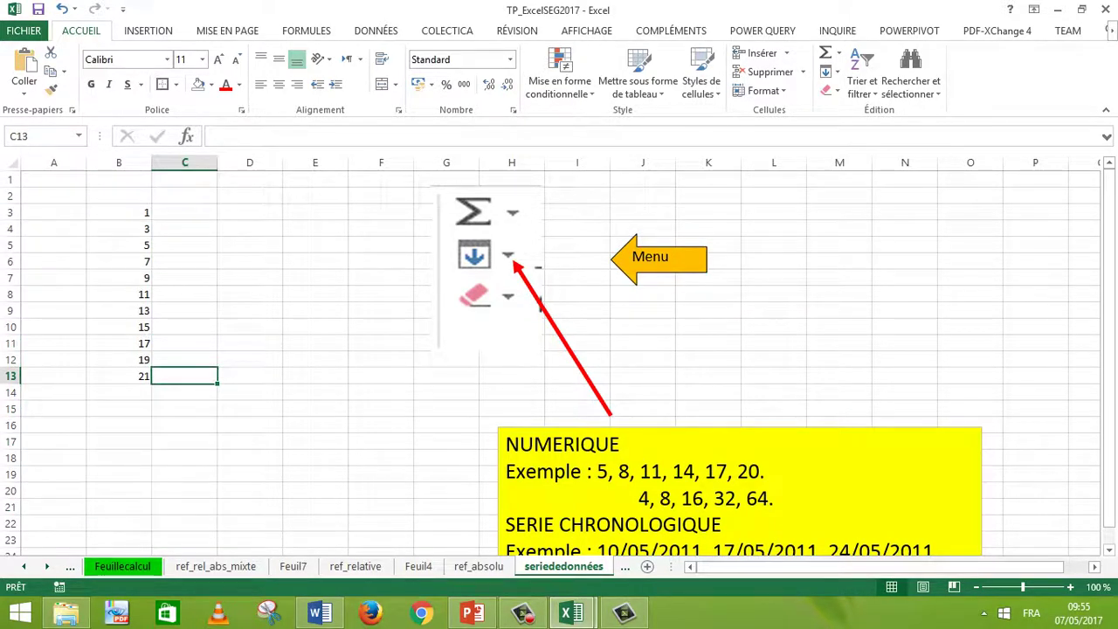
Step: Enter the date 10/05/2017 in cell D3 as the start of a date series
left_click(250, 212)
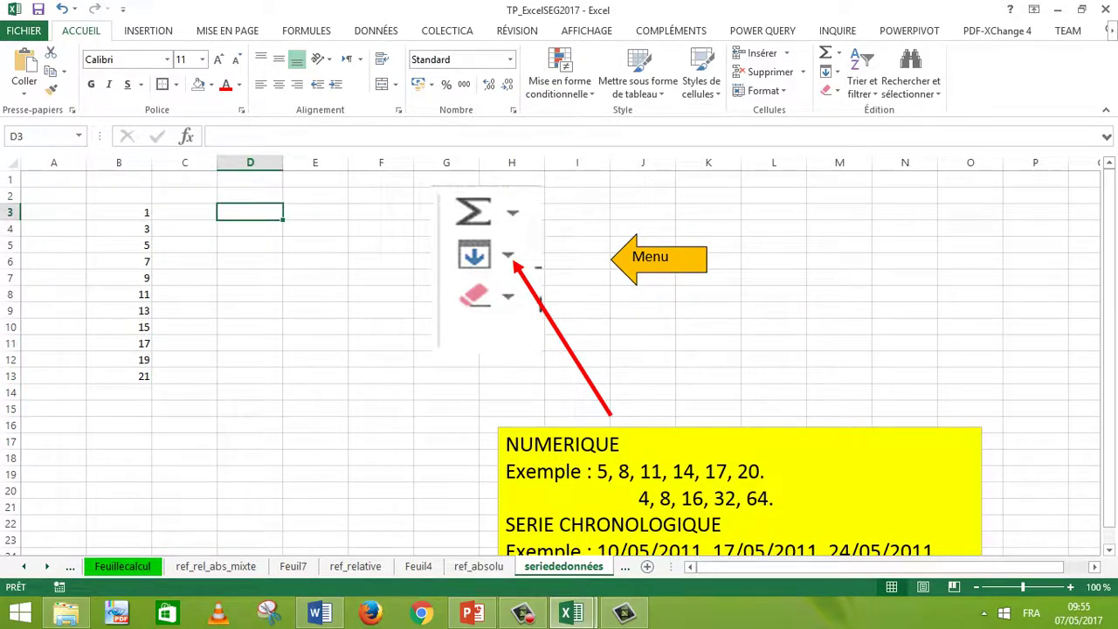
type("10")
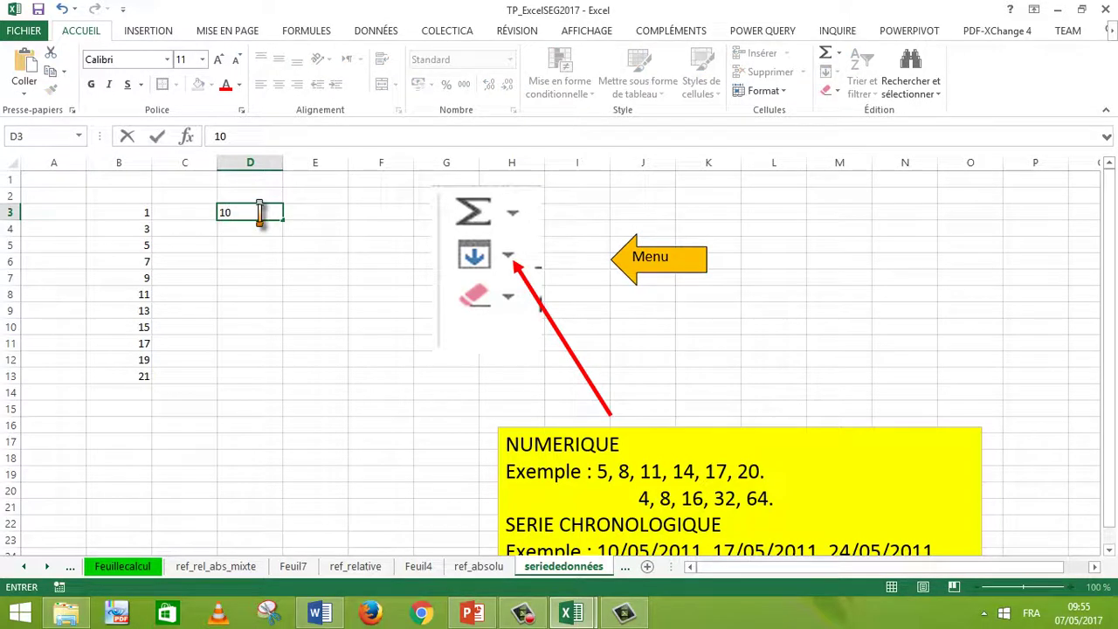
type("/05/2017")
key("Return")
key("Return")
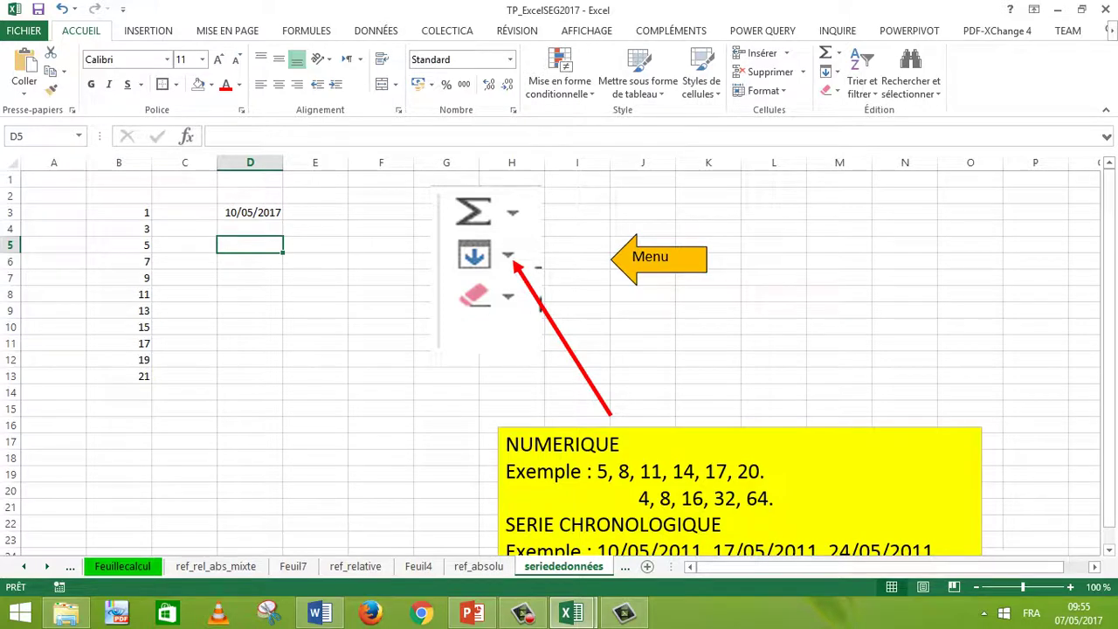
left_click(250, 212)
left_click(249, 229)
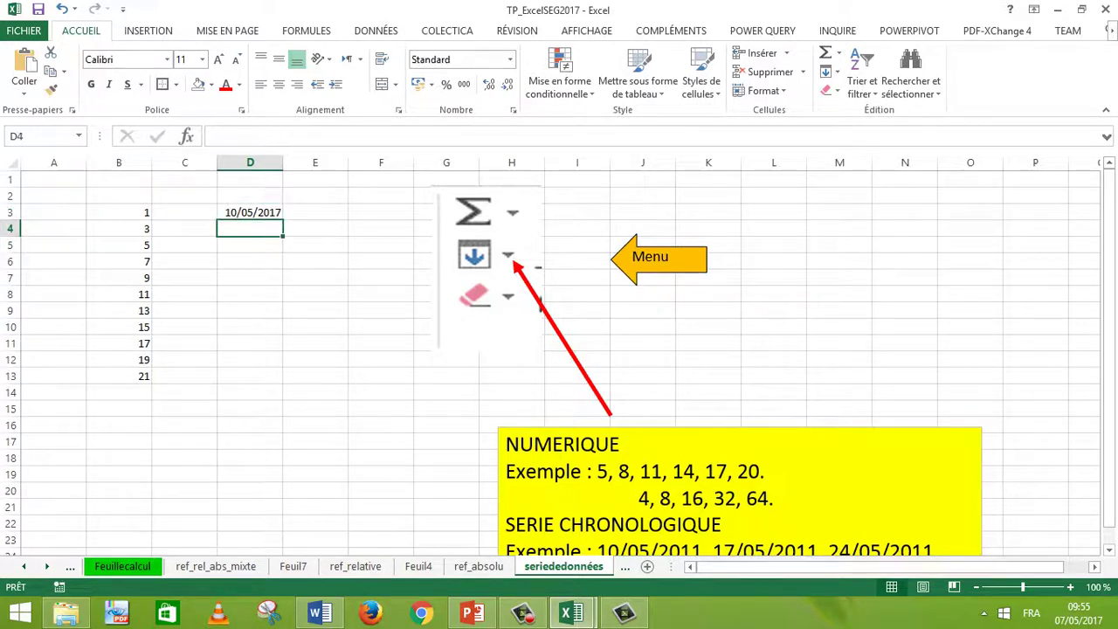
Step: Fill D3:D22 with a chronological column series by day, using a step value of 3 and a last value of 30/05/2017
left_click_drag(250, 212, 250, 523)
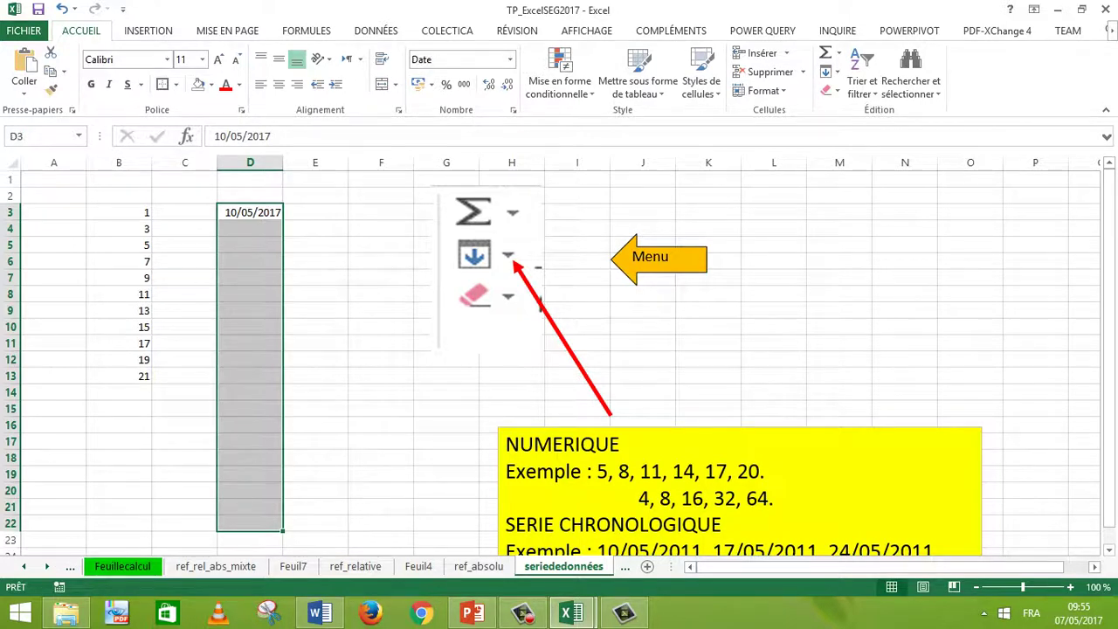
left_click(837, 74)
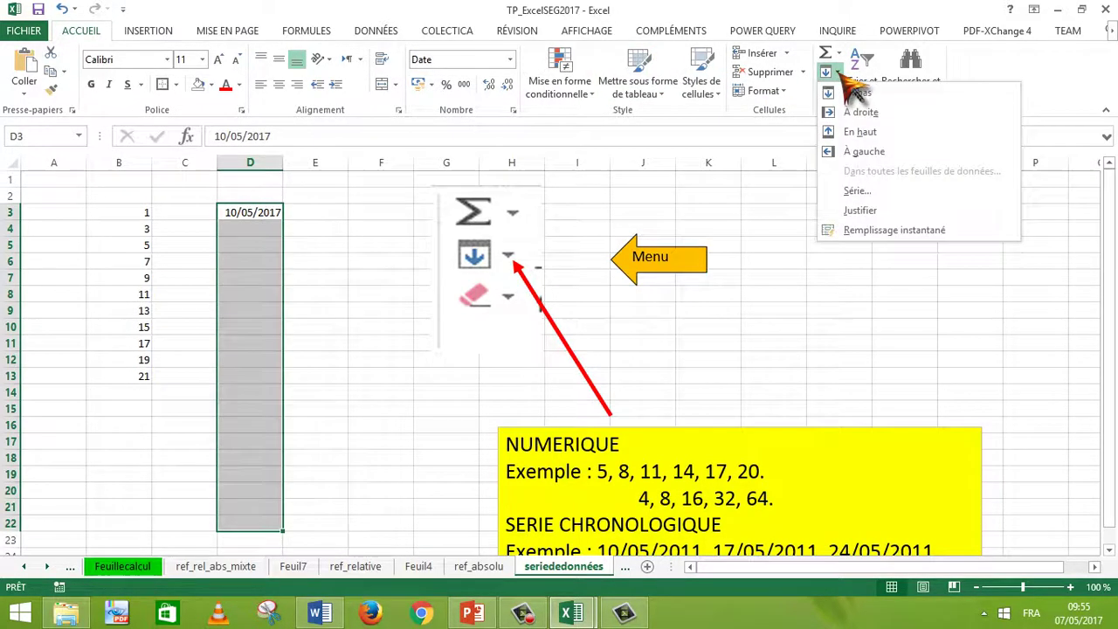
left_click(860, 190)
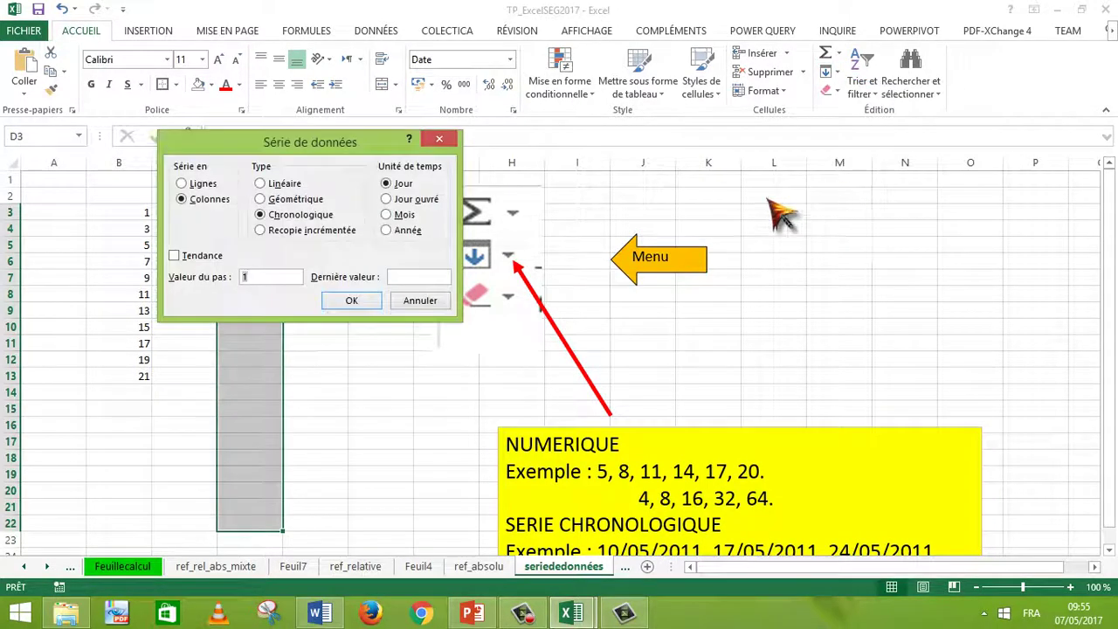
left_click(262, 214)
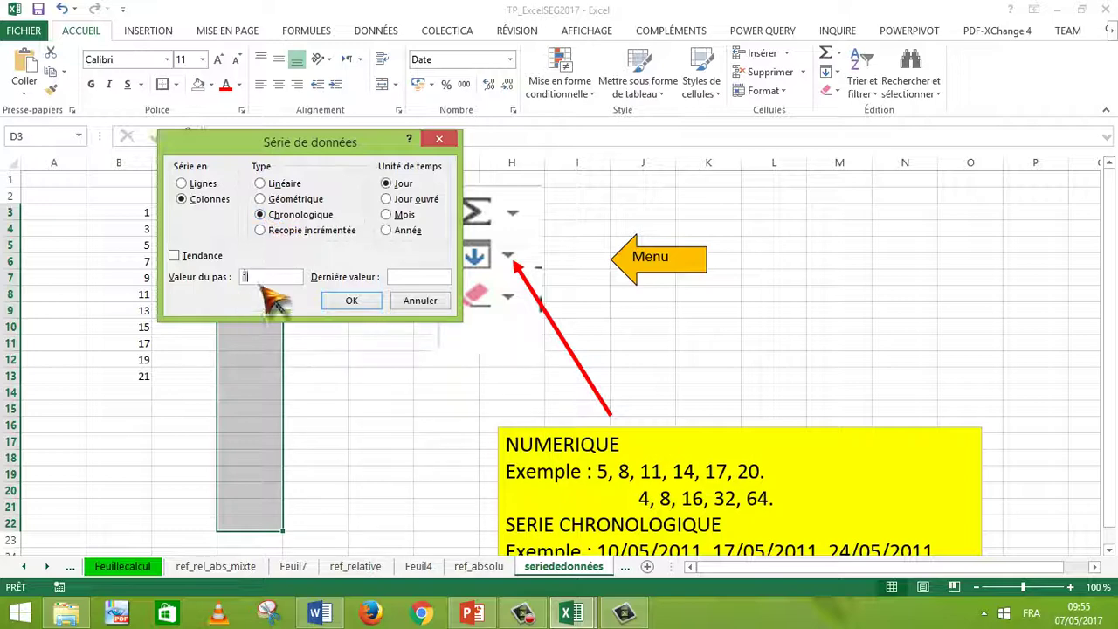
double_click(254, 276)
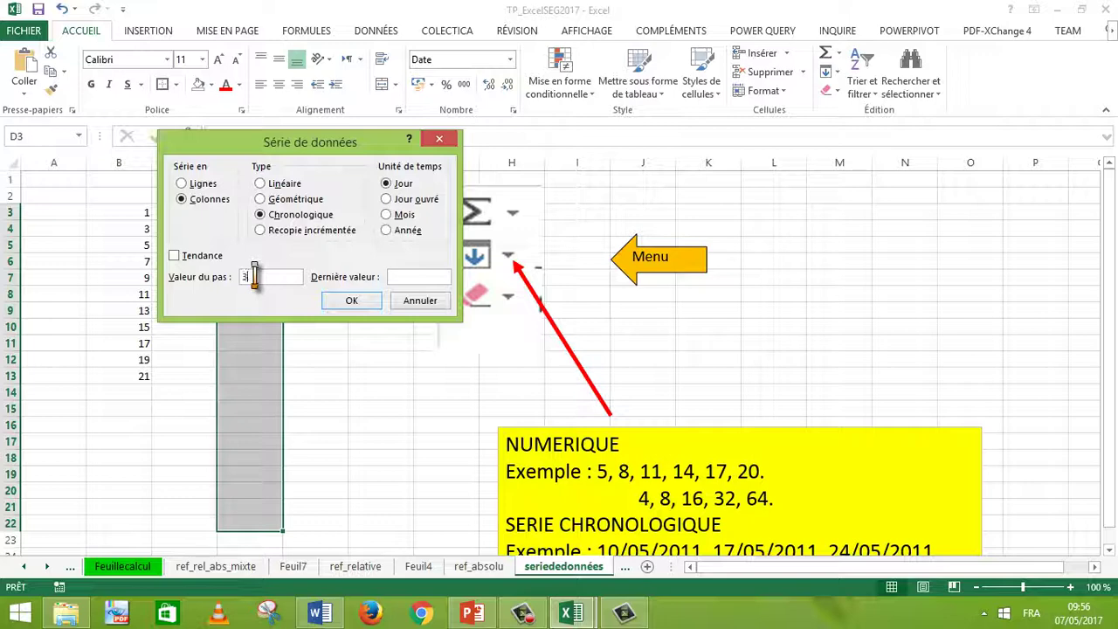
type("3")
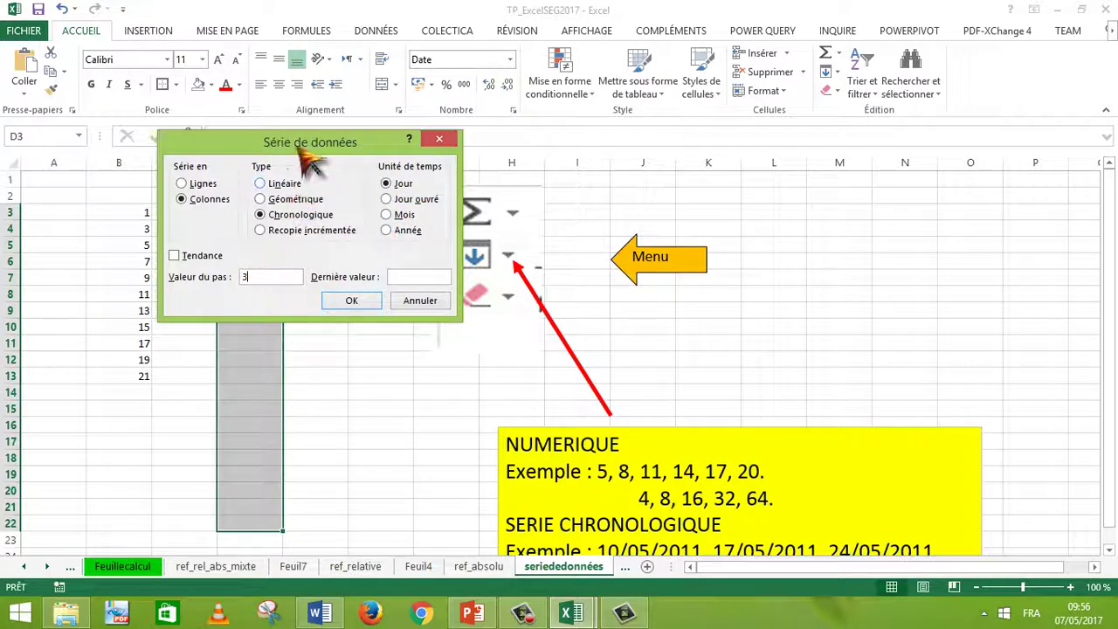
left_click_drag(306, 150, 529, 235)
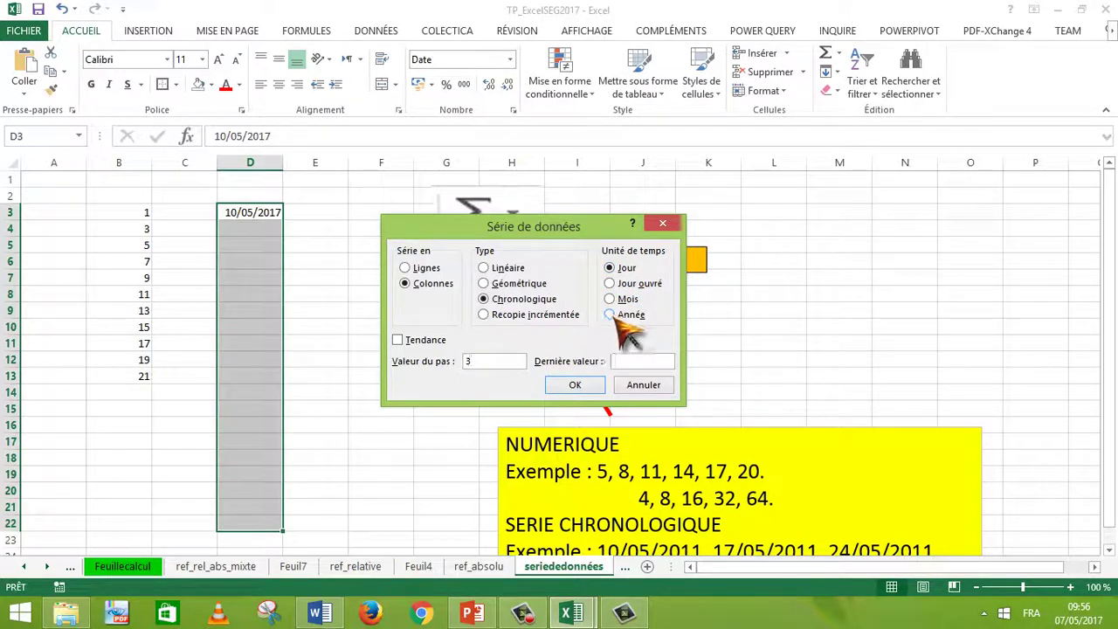
left_click(618, 361)
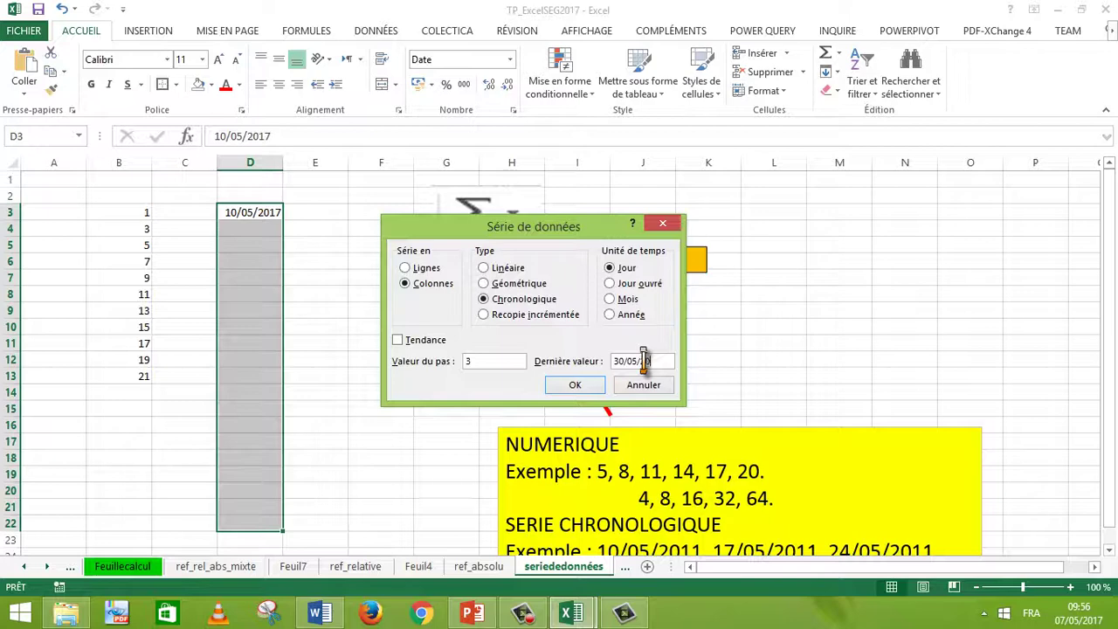
left_click(581, 386)
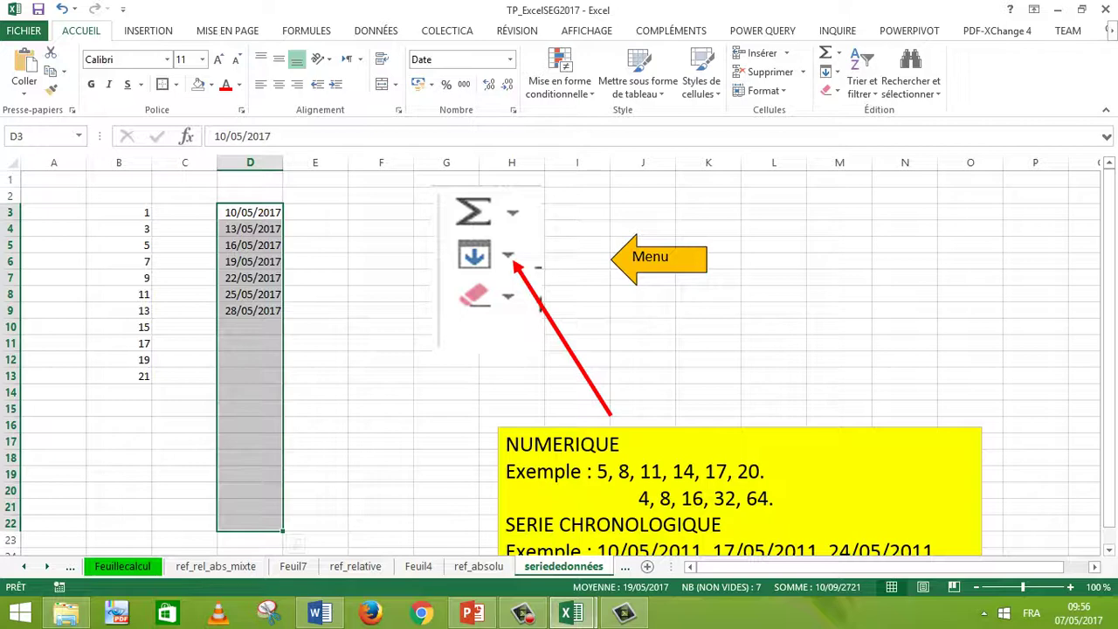
left_click(316, 392)
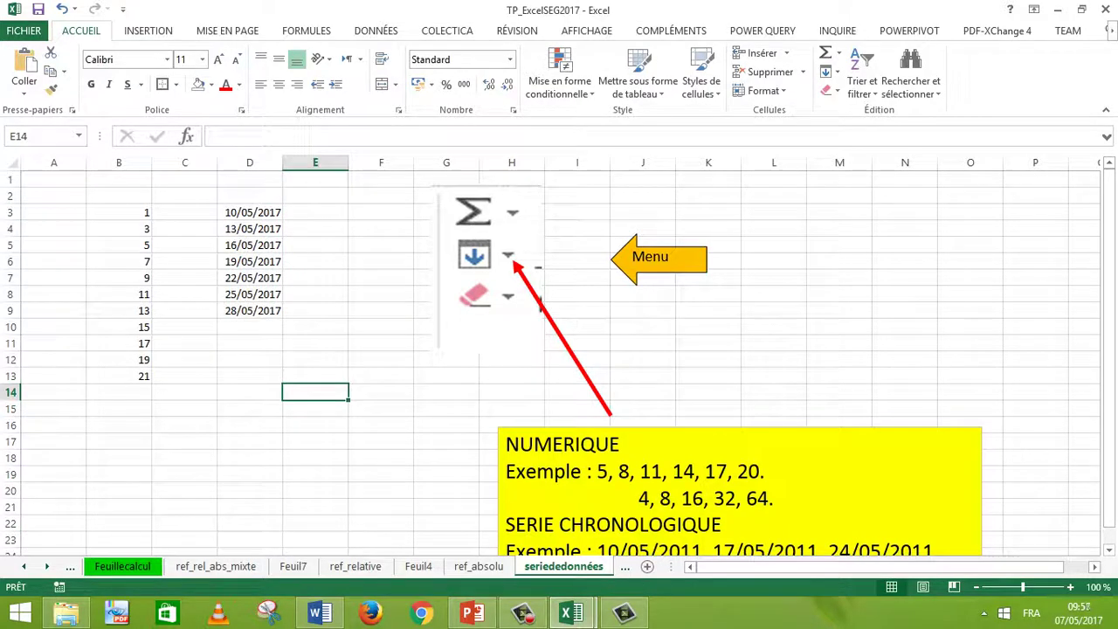
Step: Enter "couleur 1" in cell F3 as the start of a text series
left_click(381, 213)
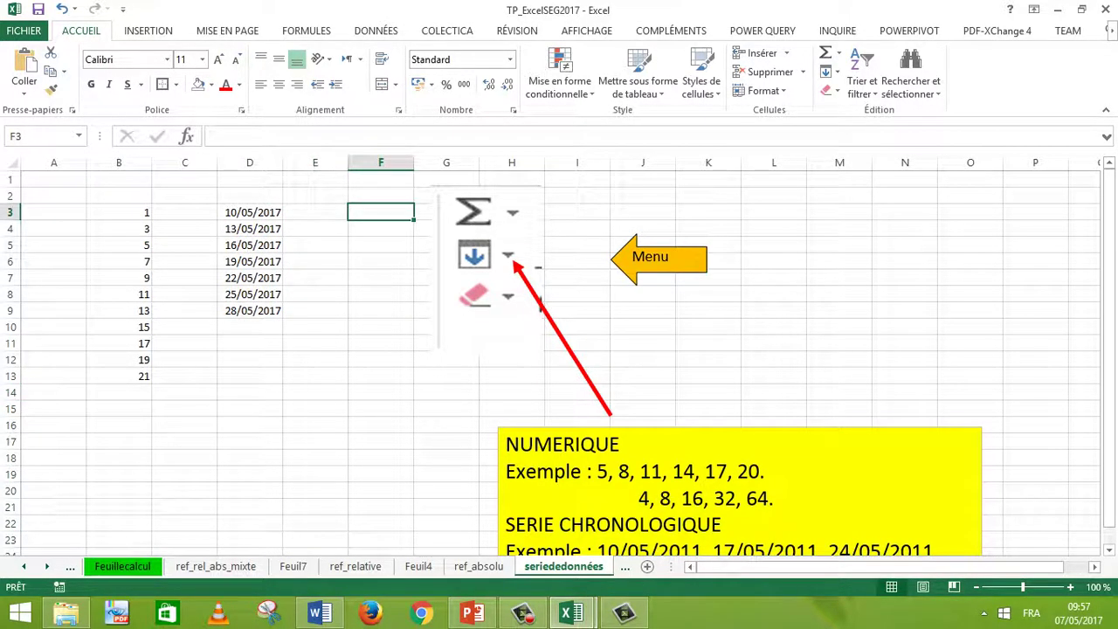
type("coule")
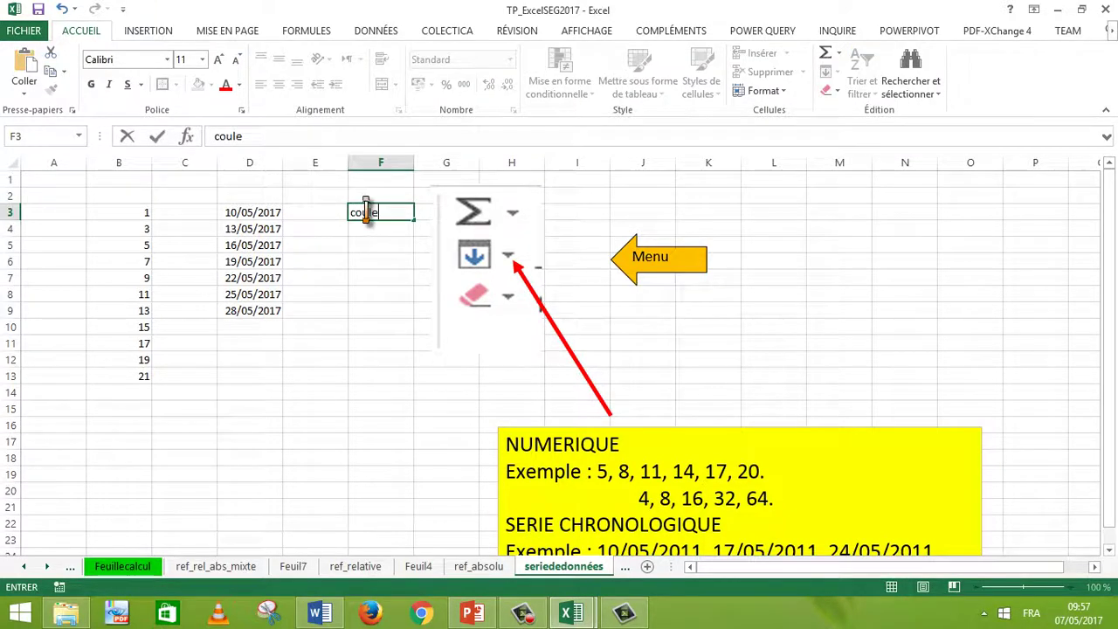
type("ur 1")
left_click(381, 294)
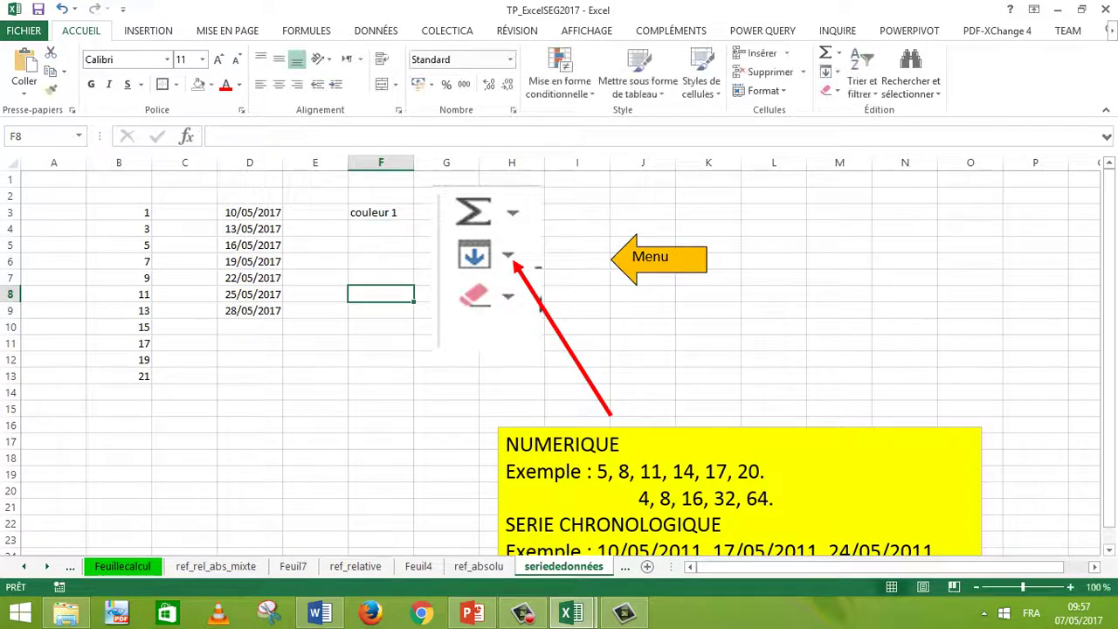
Step: Fill F3:F23 with a column series of type Recopie incrémentée based on the text in F3
left_click_drag(381, 212, 381, 540)
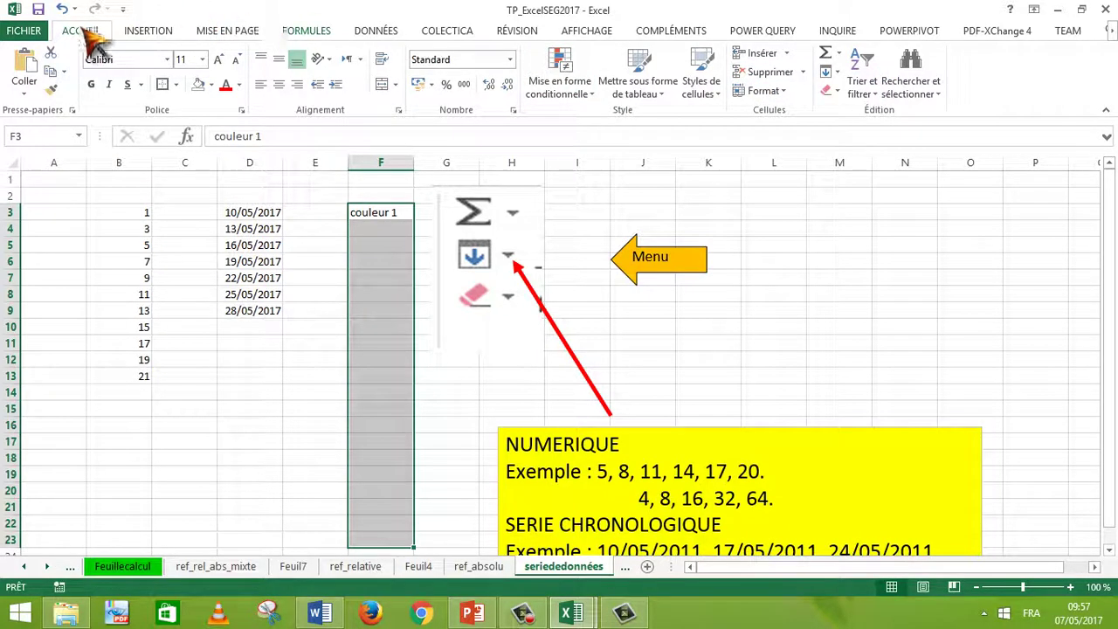
left_click(841, 79)
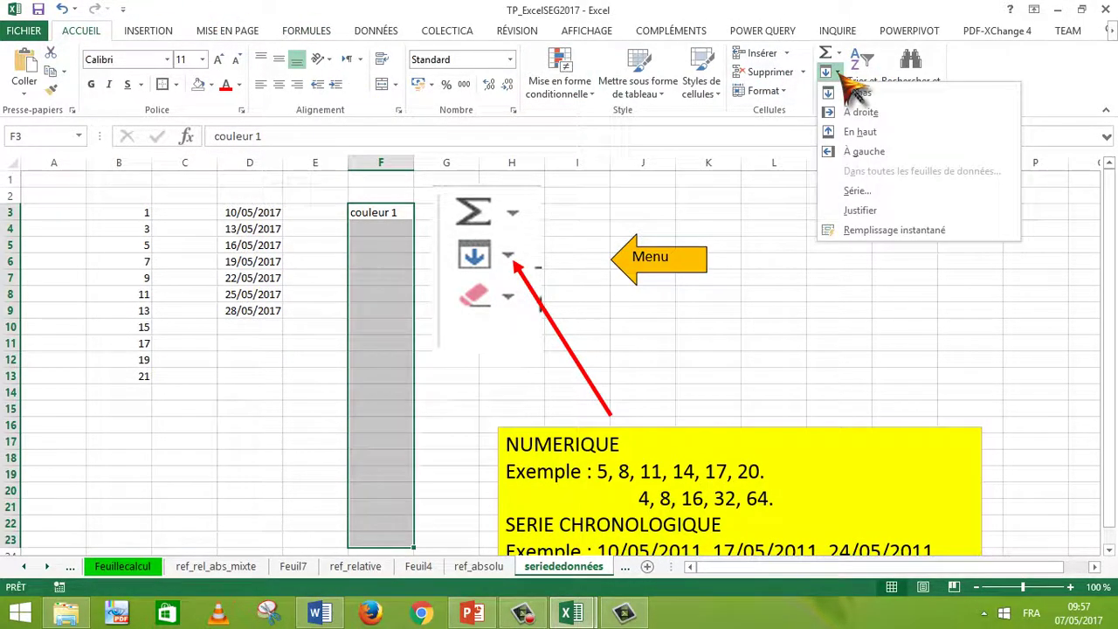
left_click(858, 194)
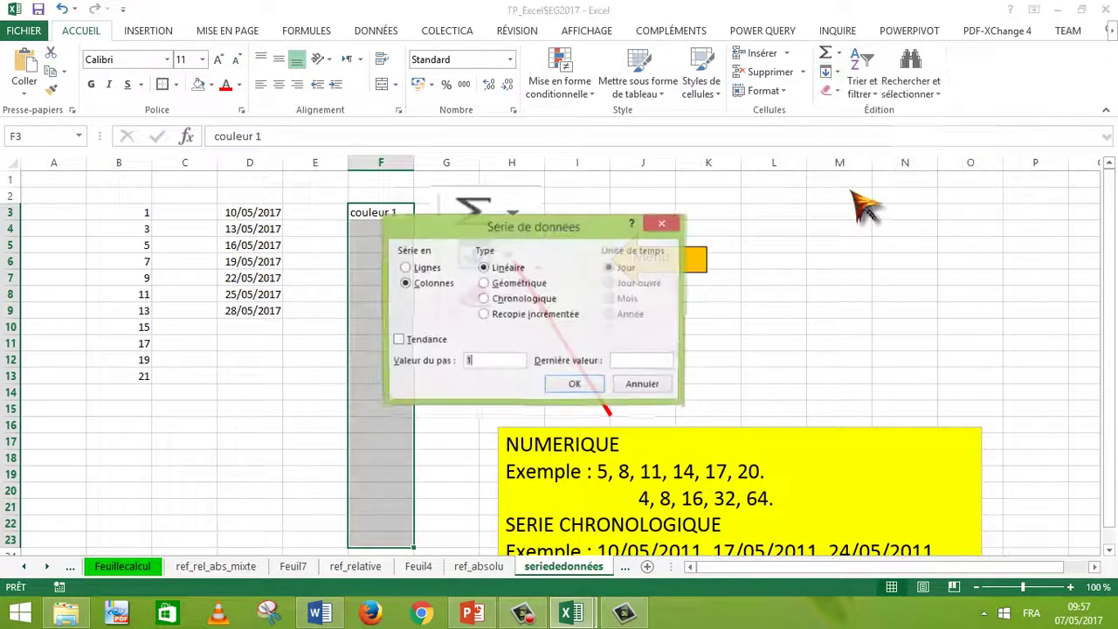
left_click(486, 316)
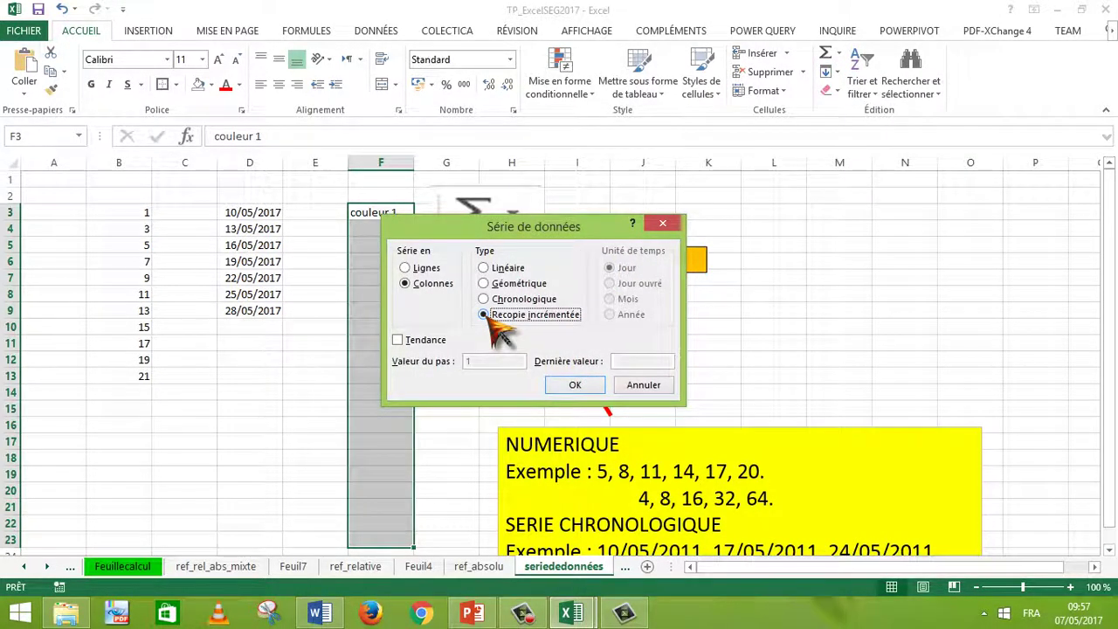
left_click(575, 385)
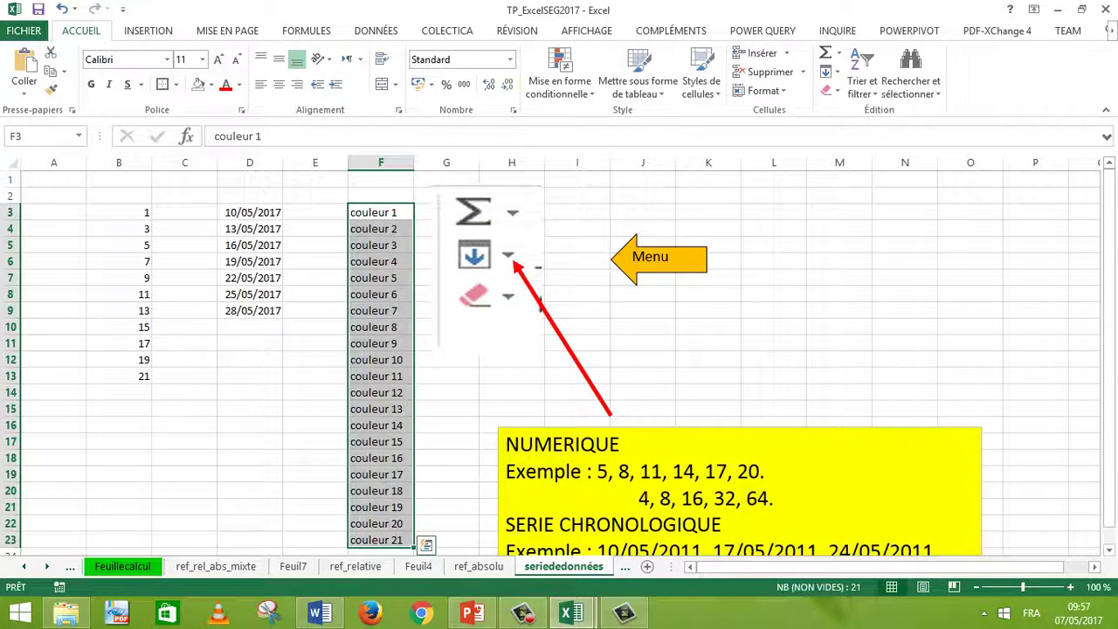